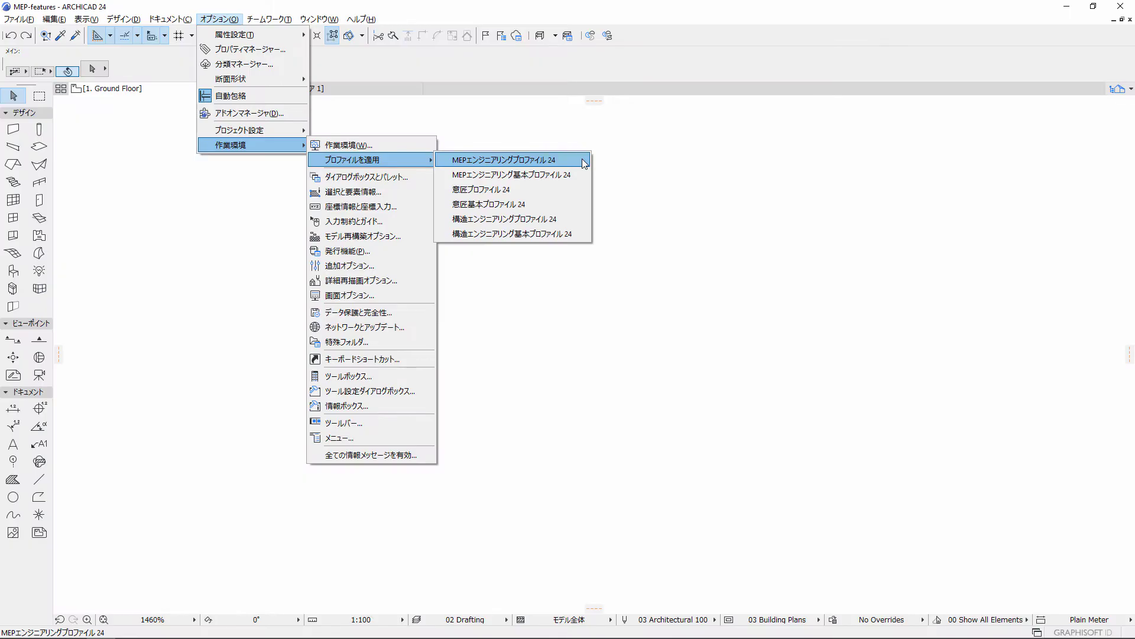
- Apply MEP Engineering Profile 24 and route a rectangular Exhaust Air duct with a horizontal run
left_click(583, 161)
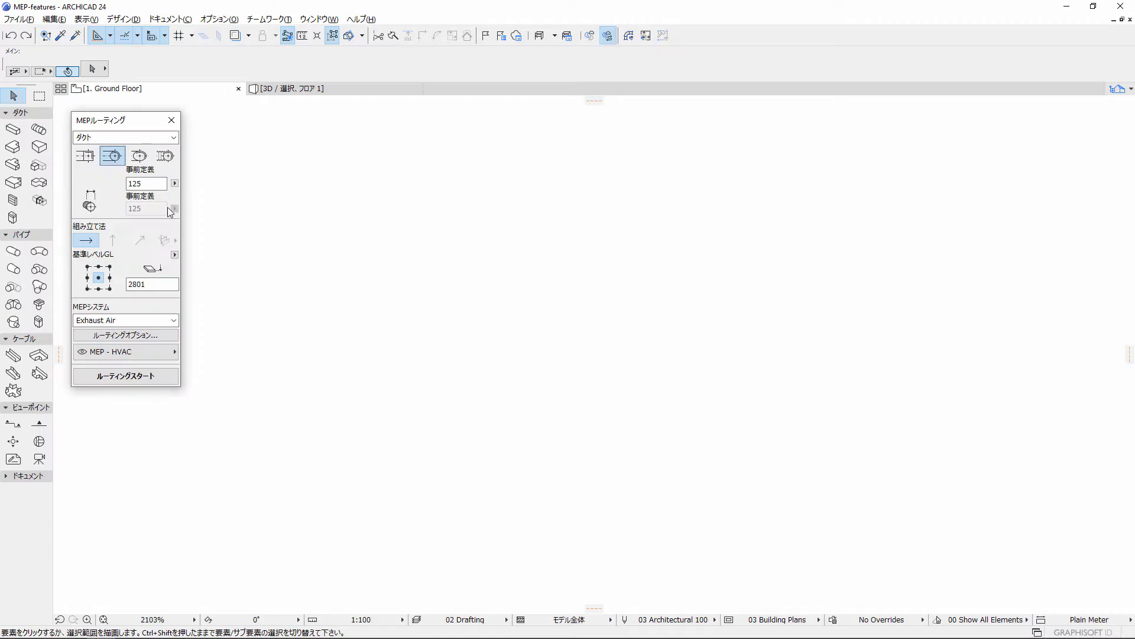
left_click(85, 155)
left_click(126, 376)
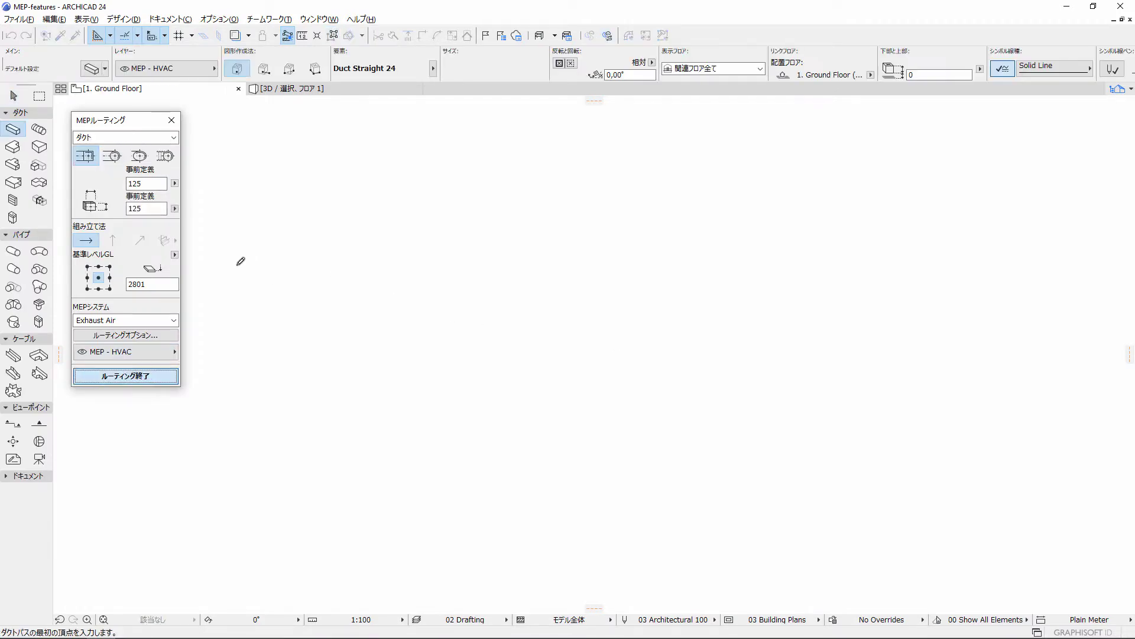
left_click(236, 266)
left_click(588, 267)
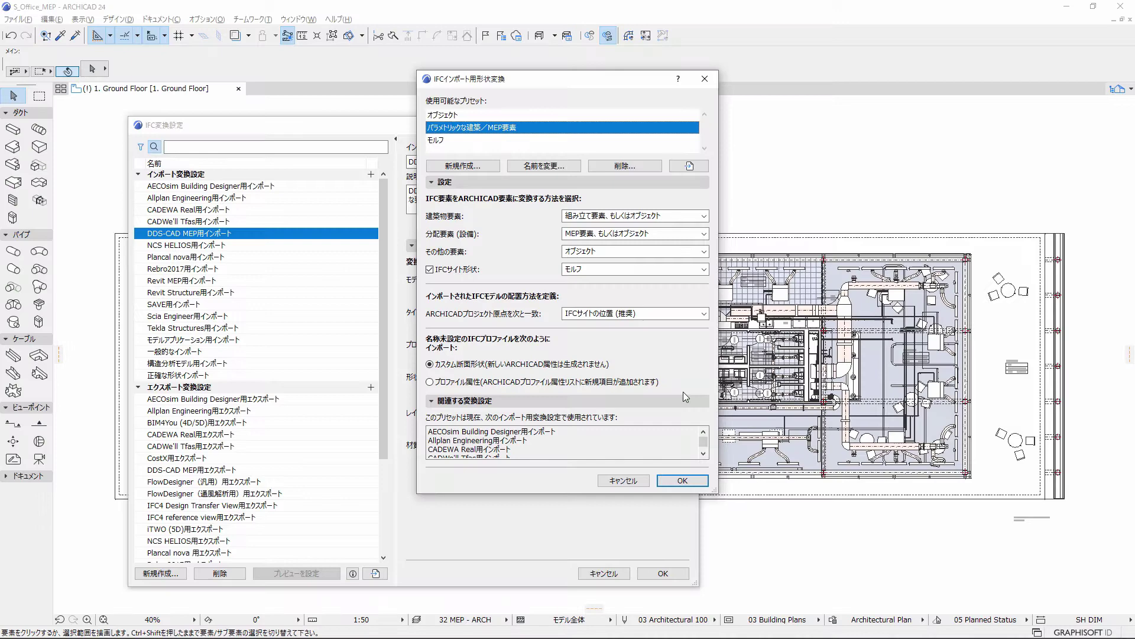
- Show the conversion choices for imported IFC distribution elements
left_click(686, 234)
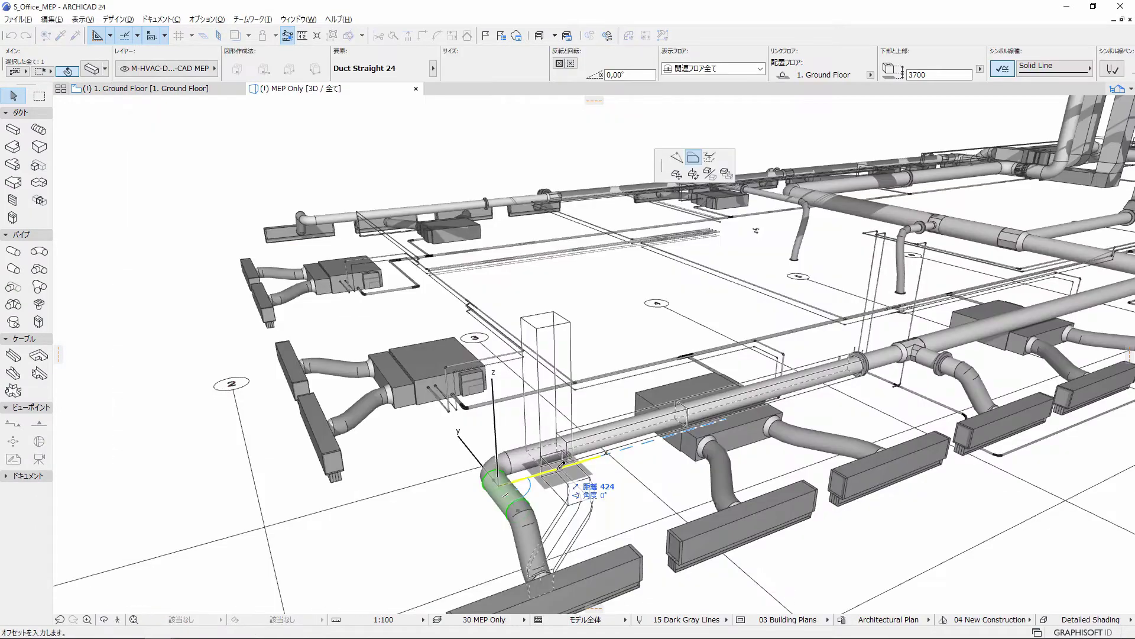
- Finish the flexible duct route in the 3D model
double_click(562, 464)
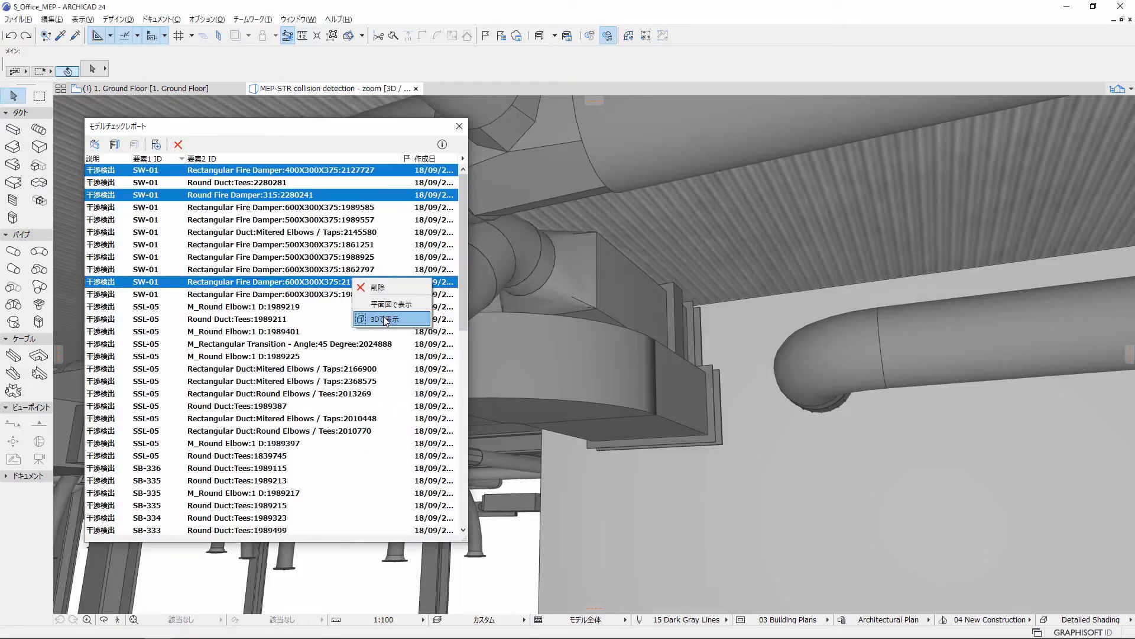
- Show the clashing duct in 3D and cut openings with offset 50 around the wall ducts
left_click(384, 319)
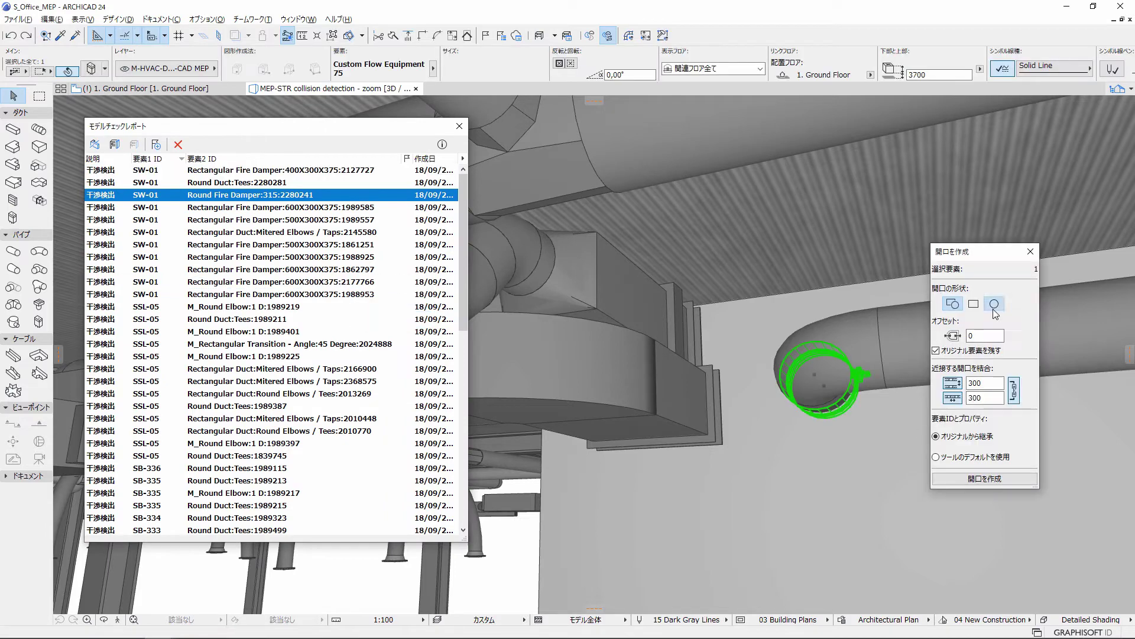
left_click(972, 339)
type("50")
left_click(1004, 480)
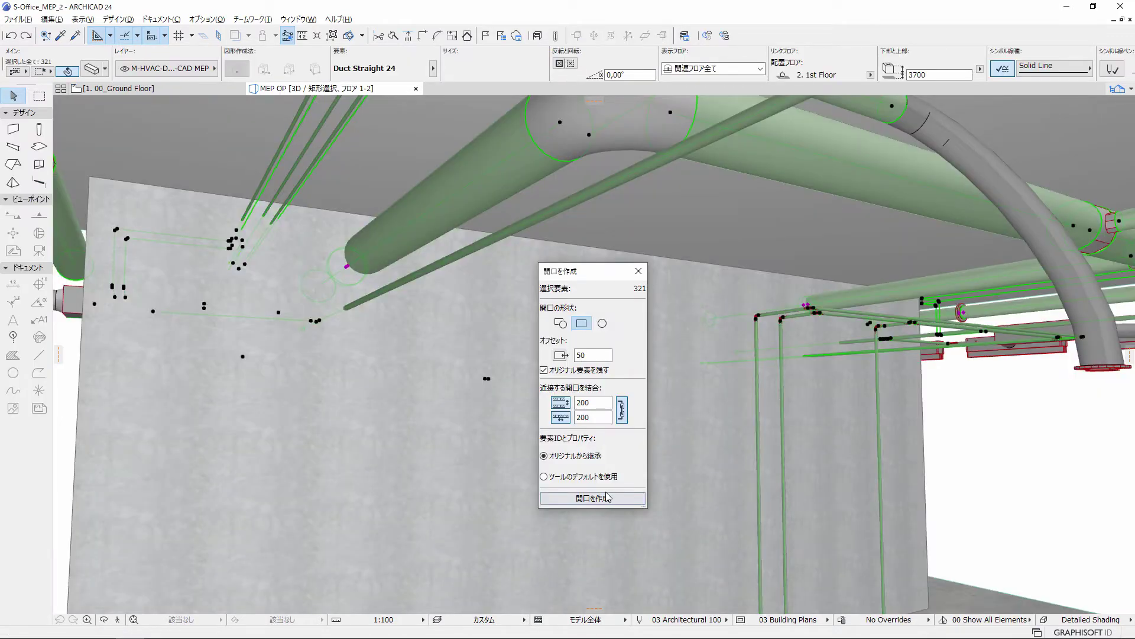
left_click(608, 496)
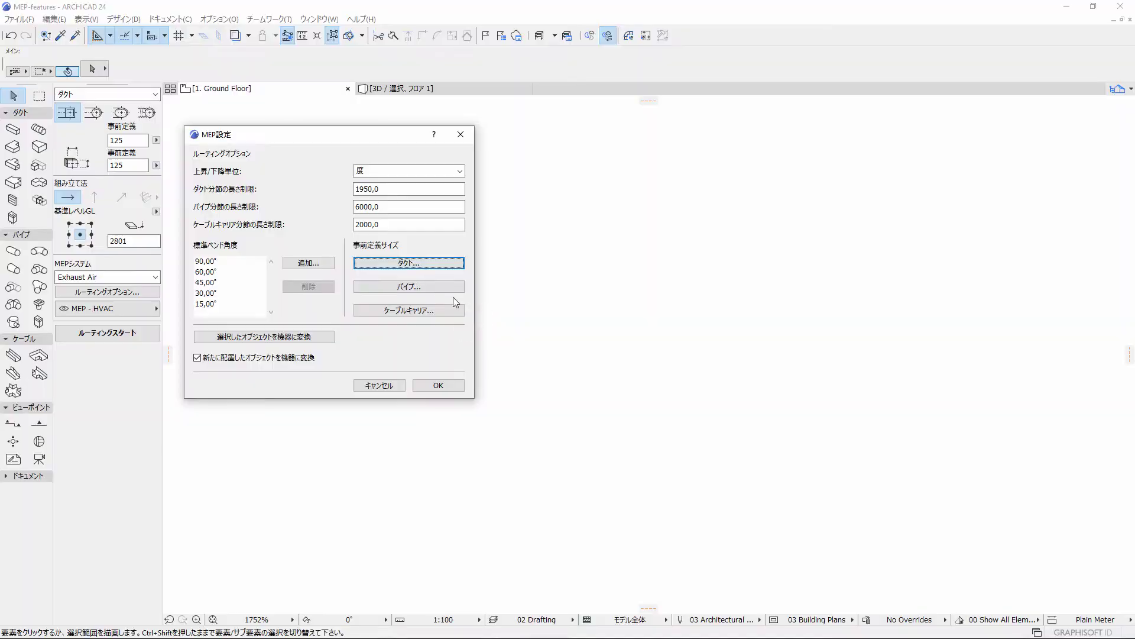
- Open the predefined duct sizes list and close it again
left_click(432, 262)
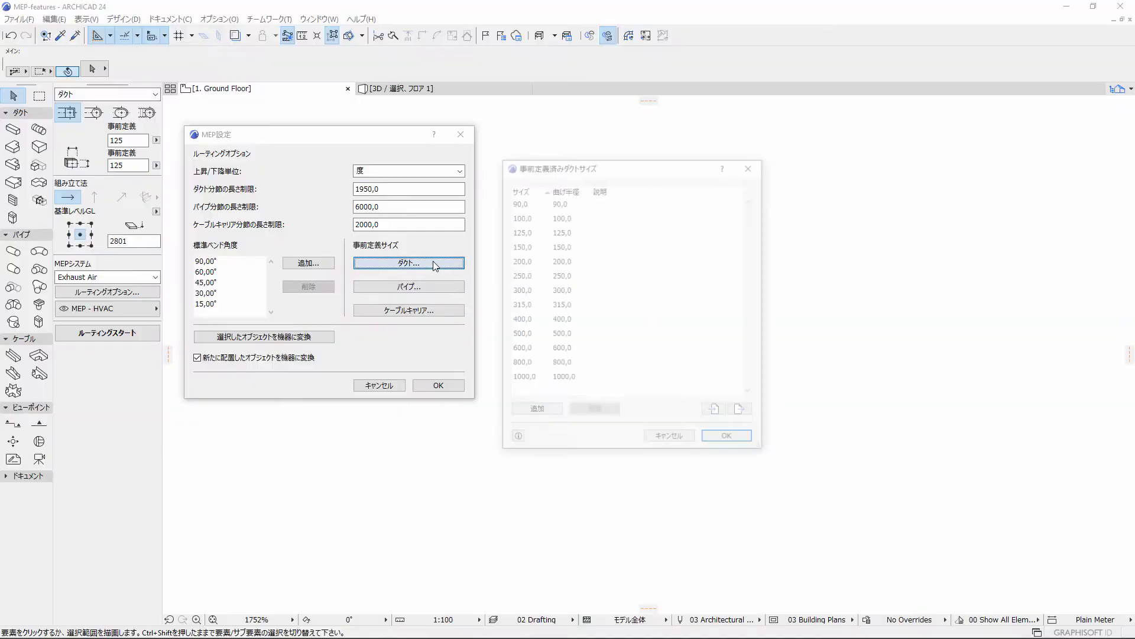
left_click(578, 202)
key("Escape")
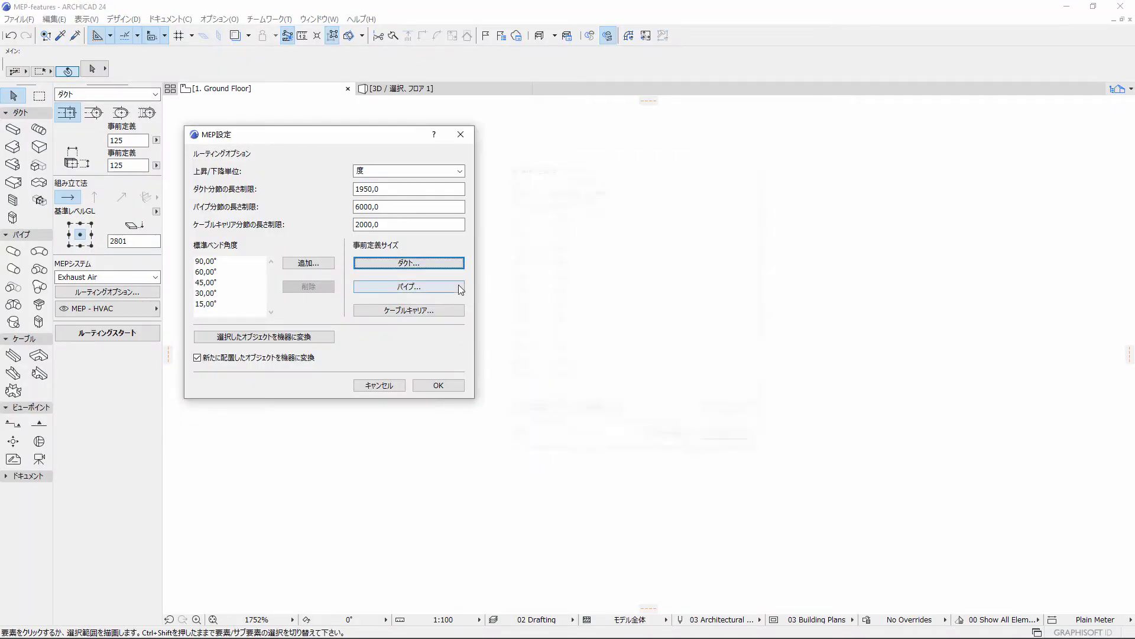
- Prefix the 1/2" and 3/4" pipe size descriptions with PE Water
left_click(459, 286)
left_click(572, 207)
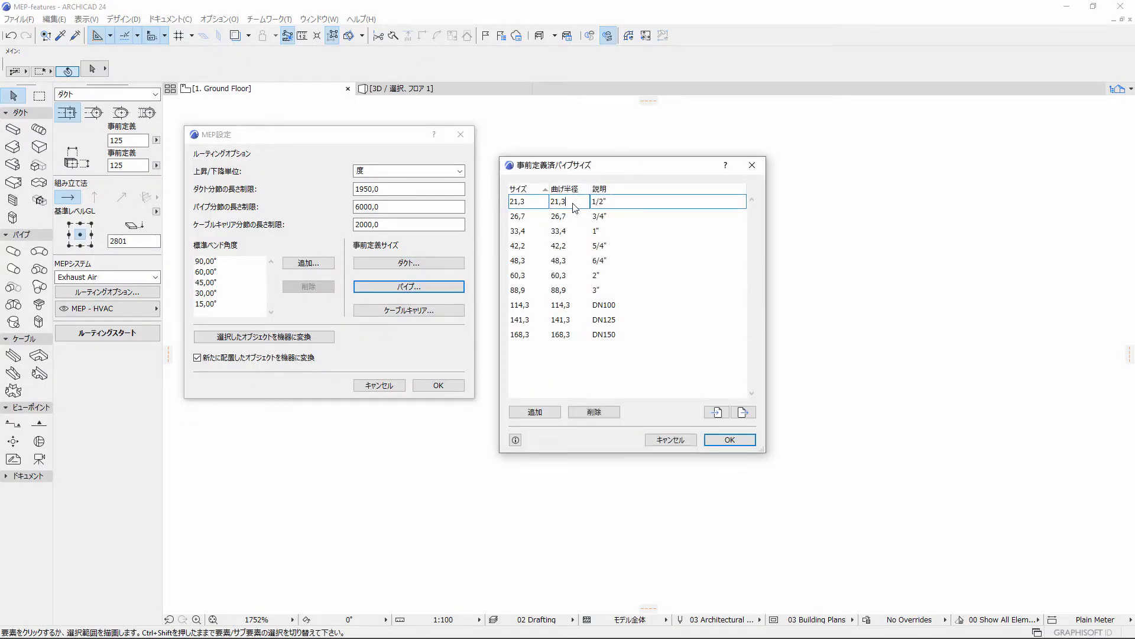
key("Escape")
left_click(440, 310)
left_click(577, 204)
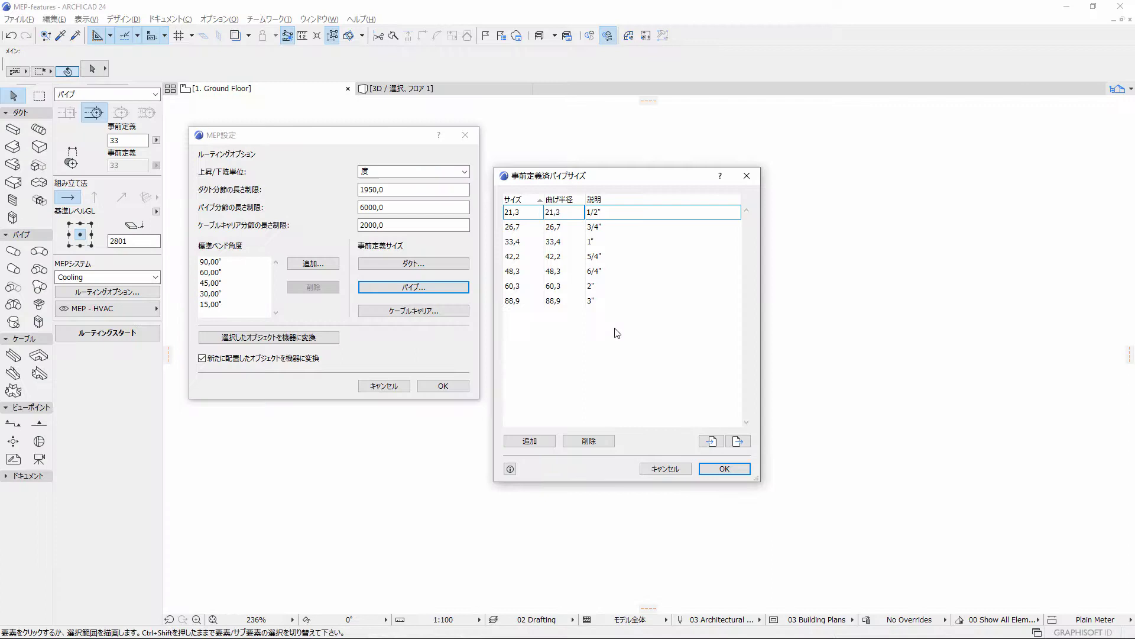
type("PE Water")
key("Down")
type("PE Water")
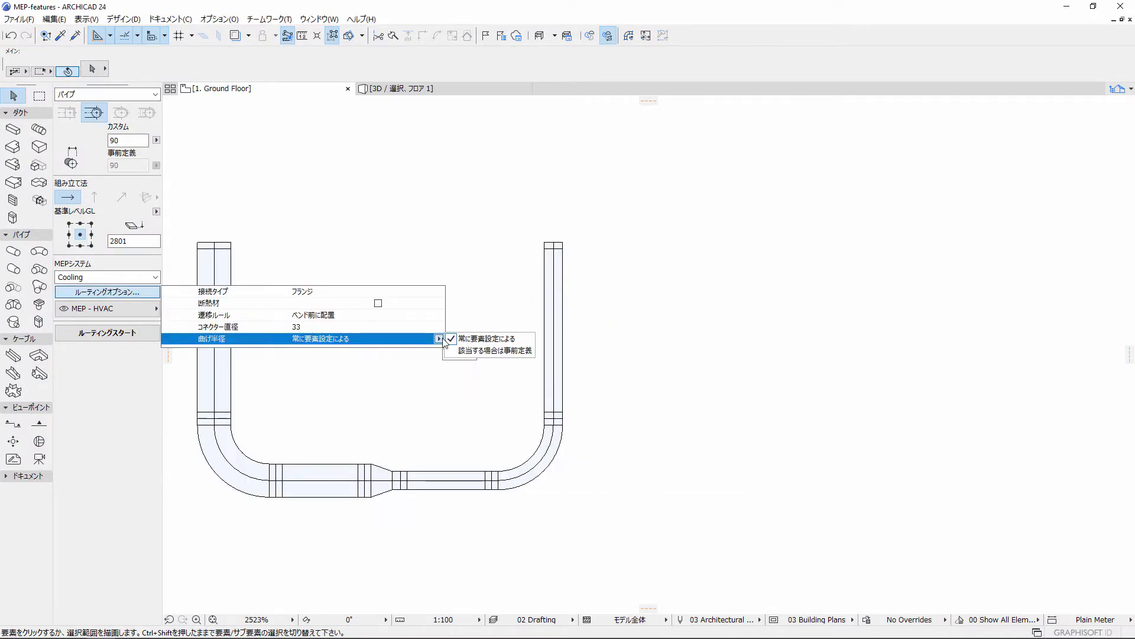
- Set bend radius to Predefined if applicable and choose the 60 - PE Water 2" pipe size
left_click(501, 350)
left_click(144, 348)
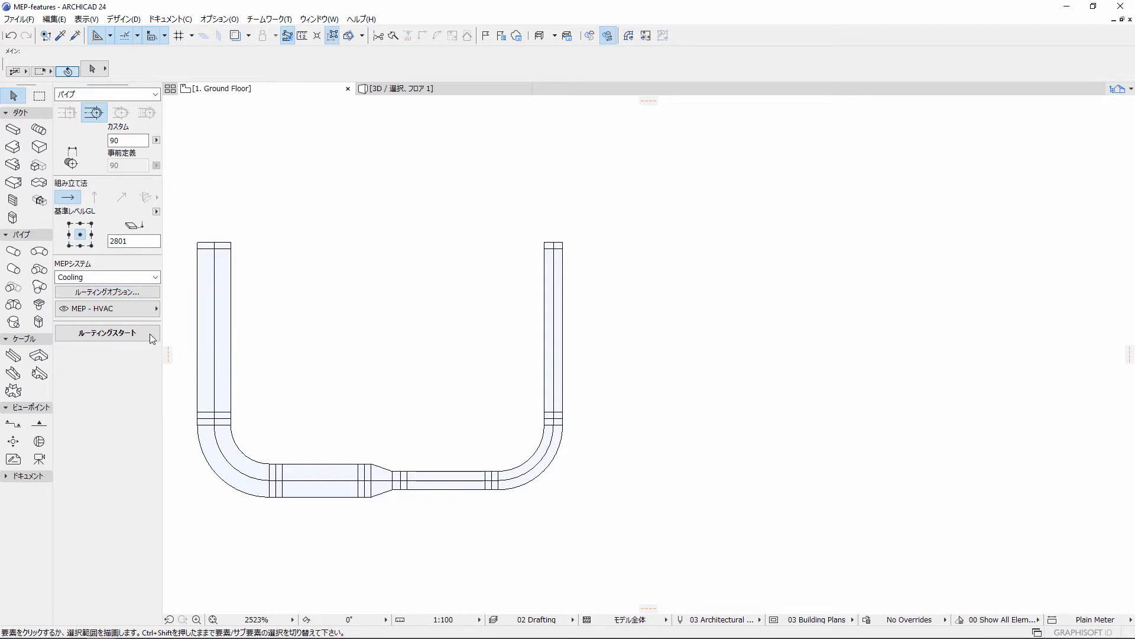
left_click(156, 140)
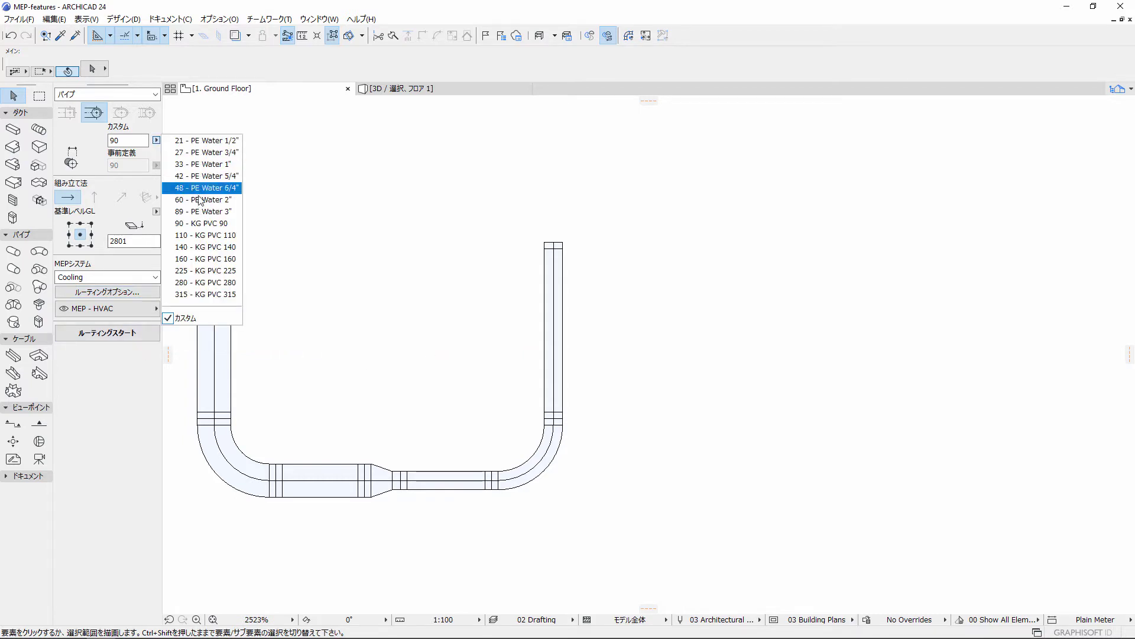
left_click(200, 200)
- Route the Cooling pipe down at size 60, then continue at 33 - PE Water 1" and finish upward
left_click(135, 328)
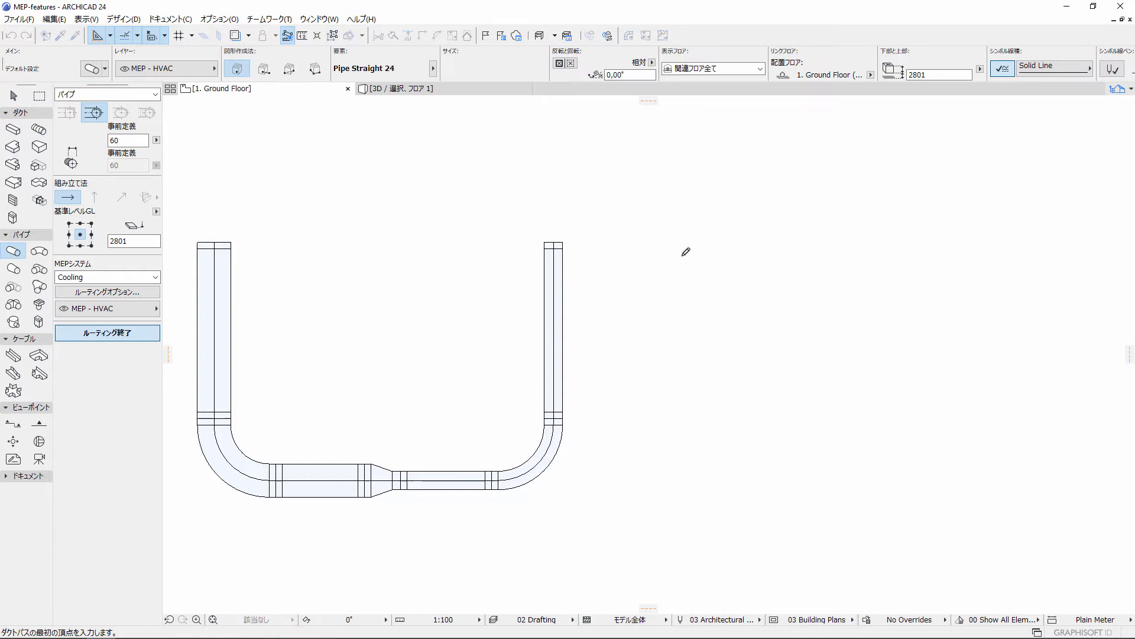
left_click(655, 242)
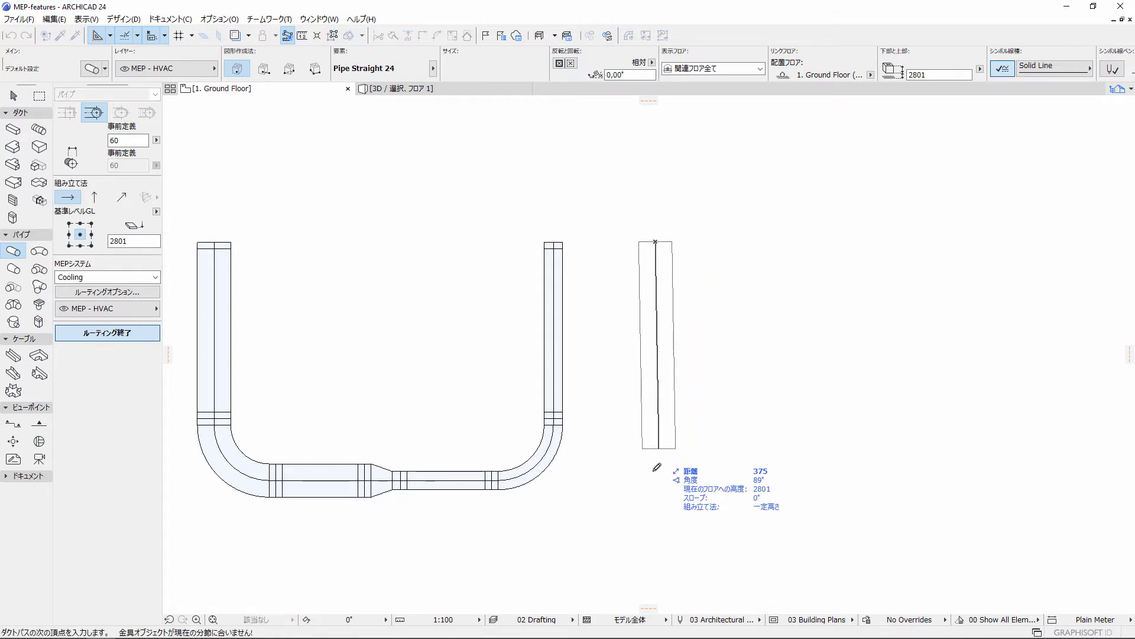
left_click(656, 490)
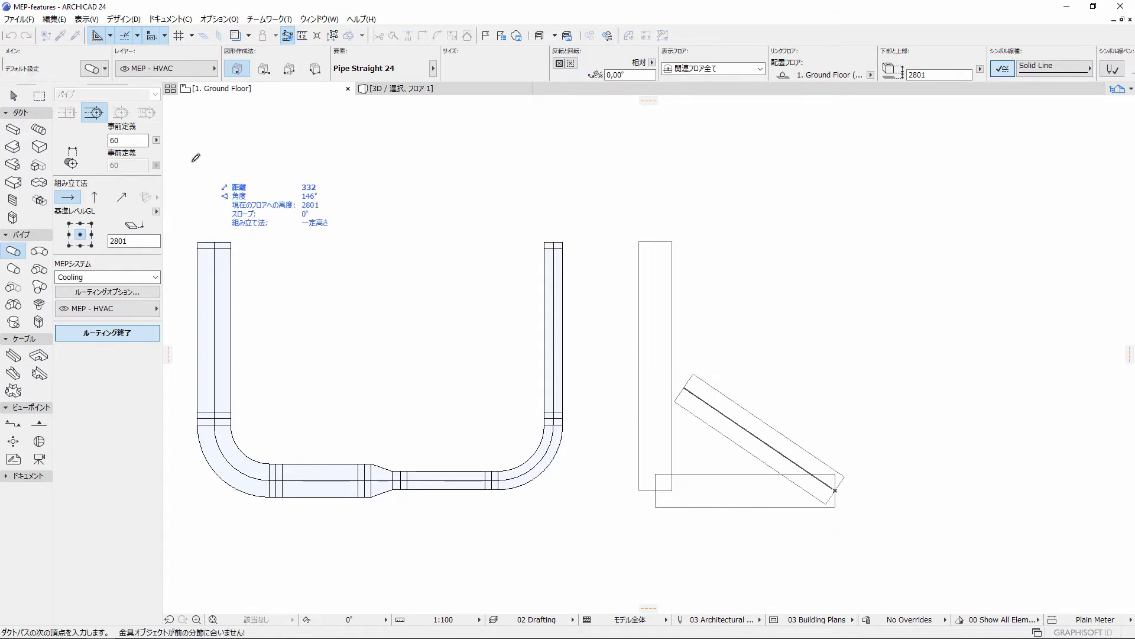
left_click(156, 140)
left_click(180, 167)
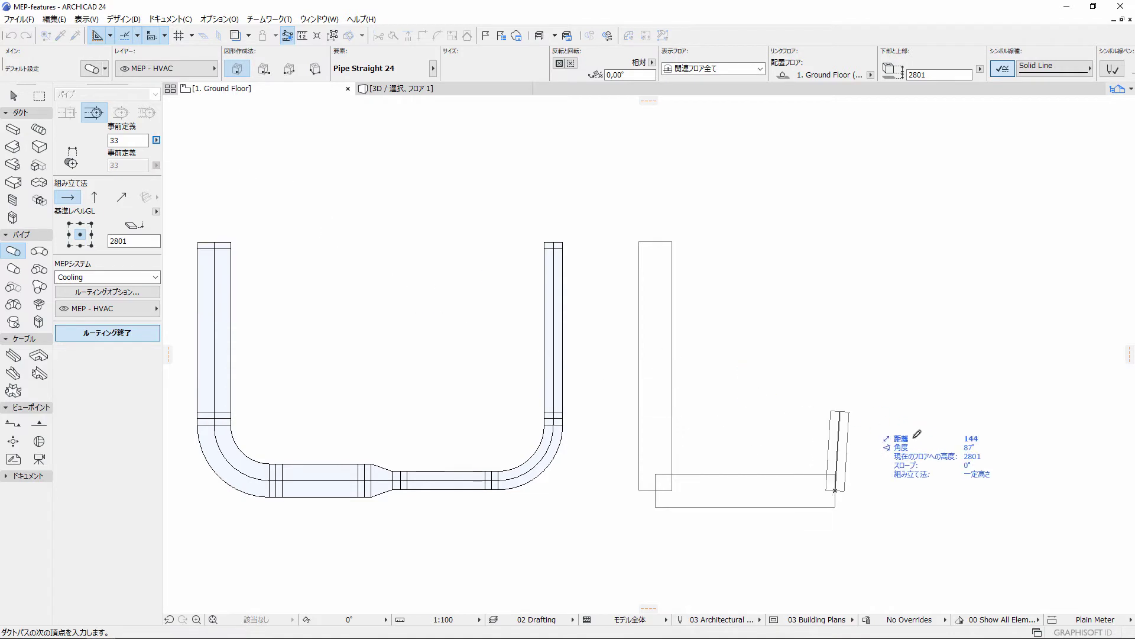
left_click(981, 490)
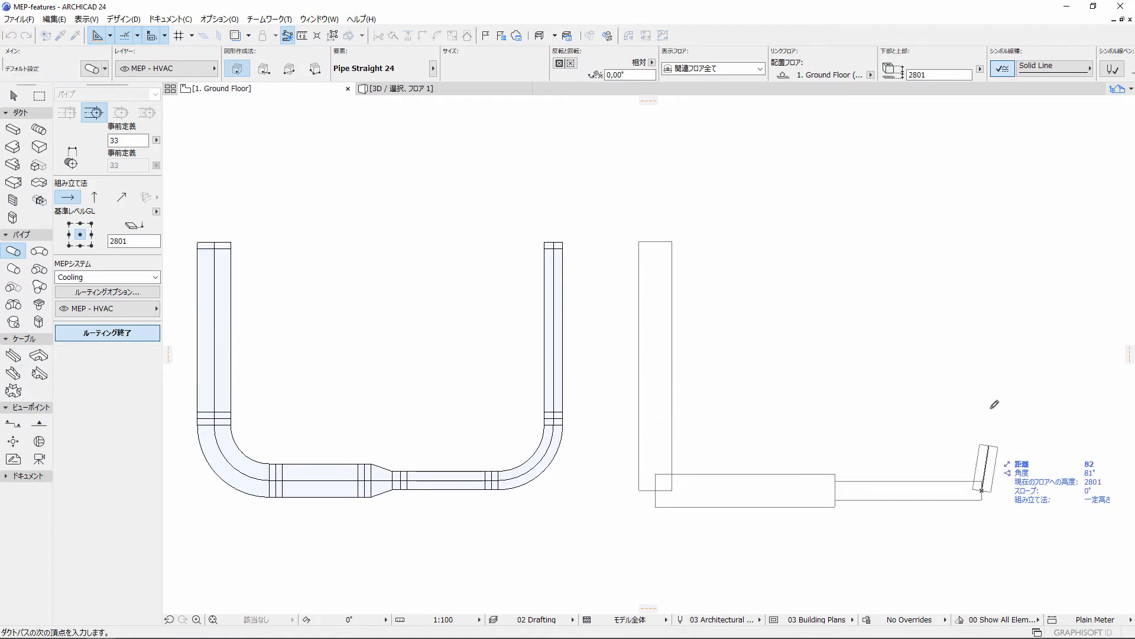
double_click(982, 232)
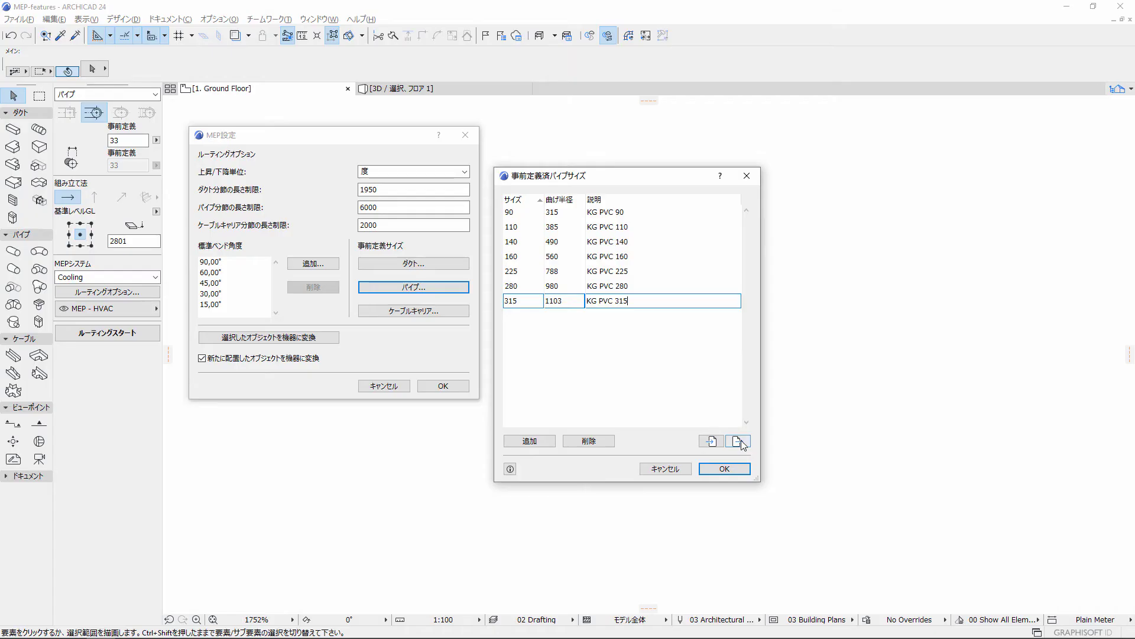
- Export the pipe sizes as 'KG PVC pipes' in Plumbing Standards, then pick PE Water.xml to import
left_click(738, 441)
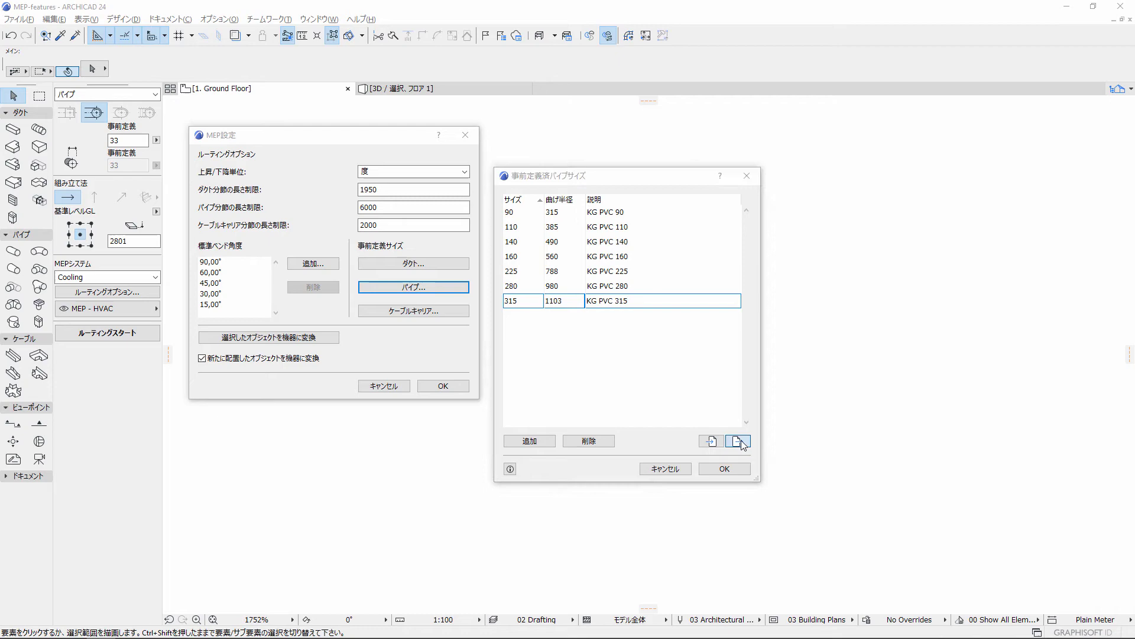
left_click(806, 522)
type("KG PVC pipes")
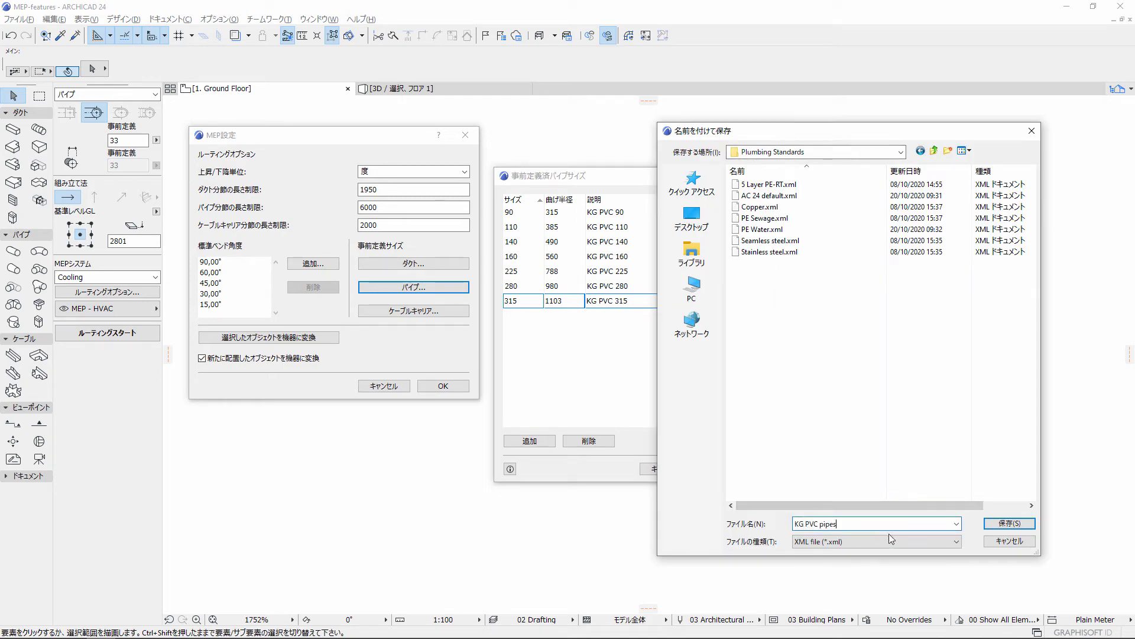
left_click(995, 524)
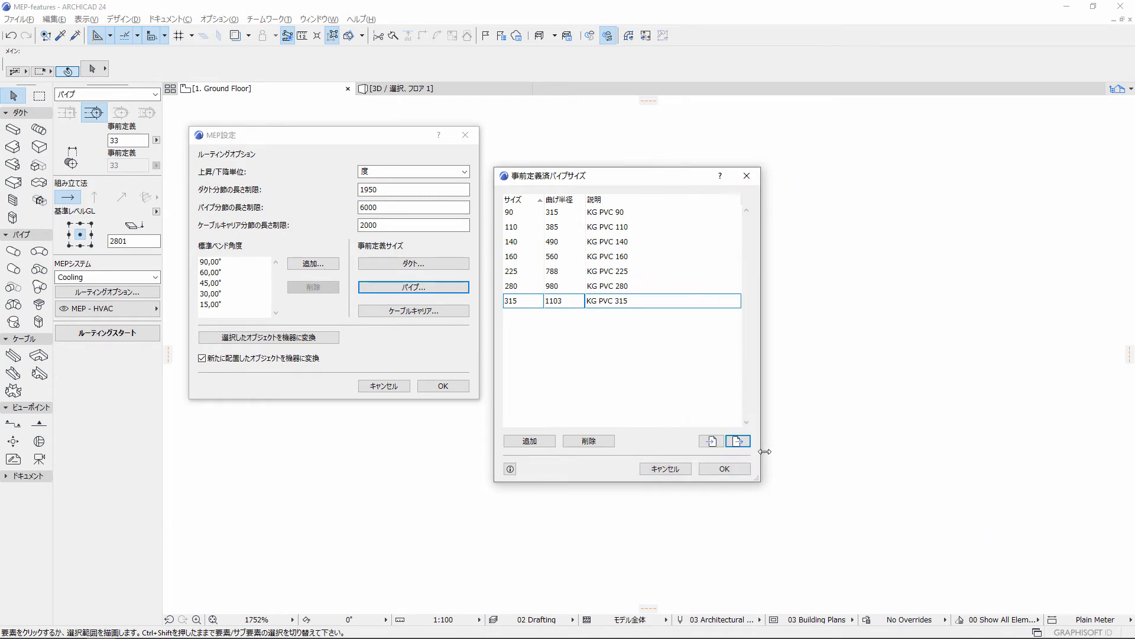
left_click(711, 440)
left_click(823, 238)
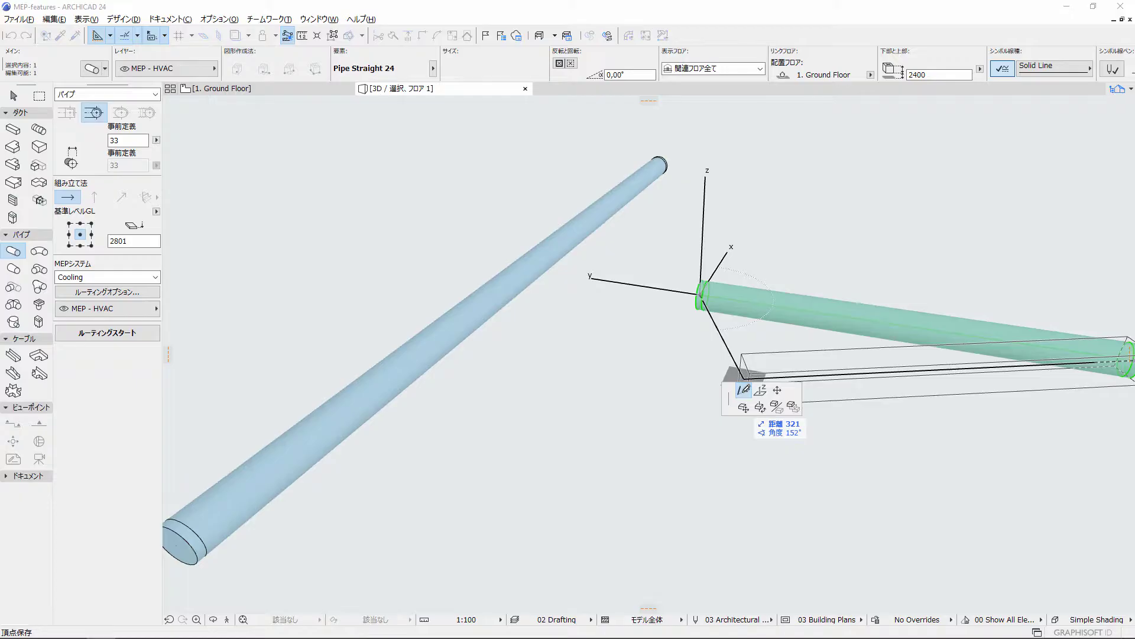
- Stretch two branch pipes onto the main pipe, joining each with a Pipe Take-off 24 fitting
left_click(744, 390)
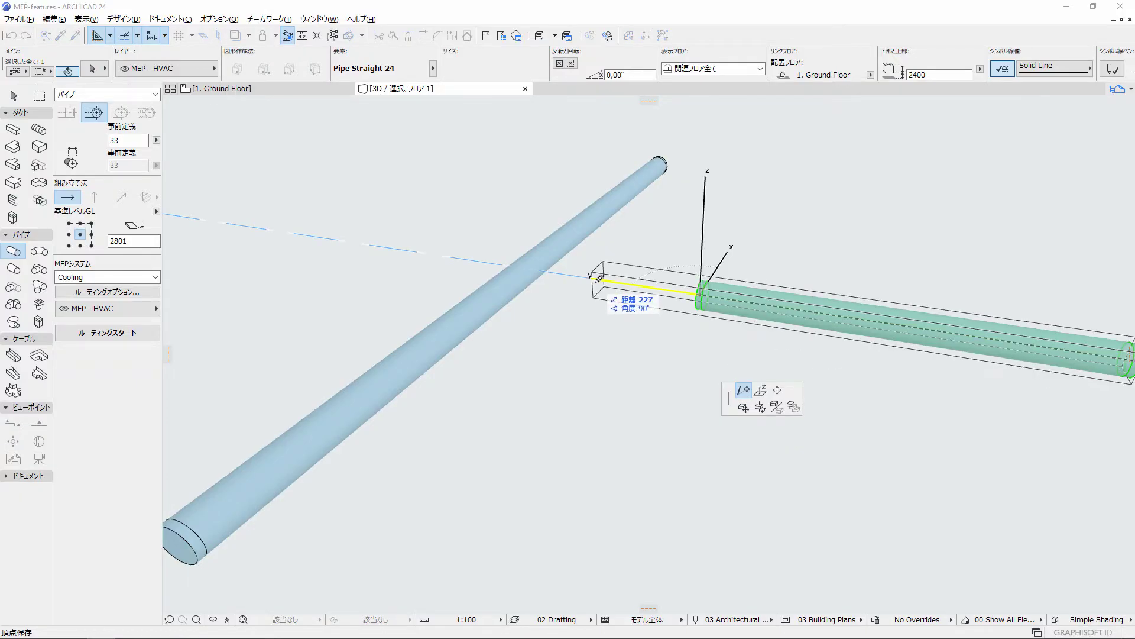
left_click(530, 267)
left_click(538, 226)
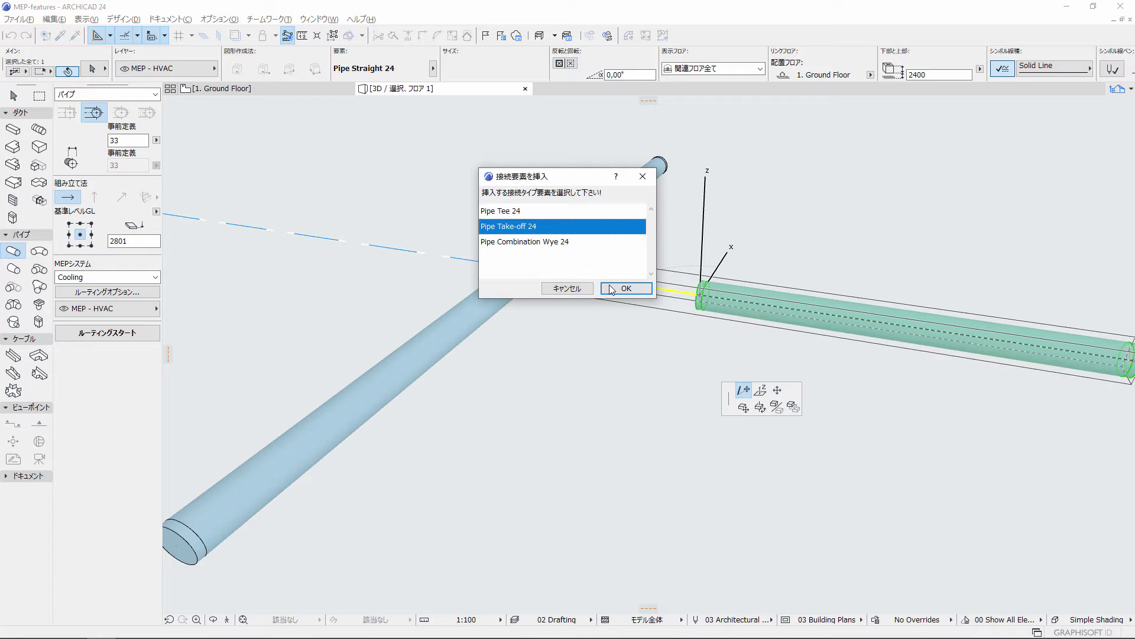
left_click(625, 288)
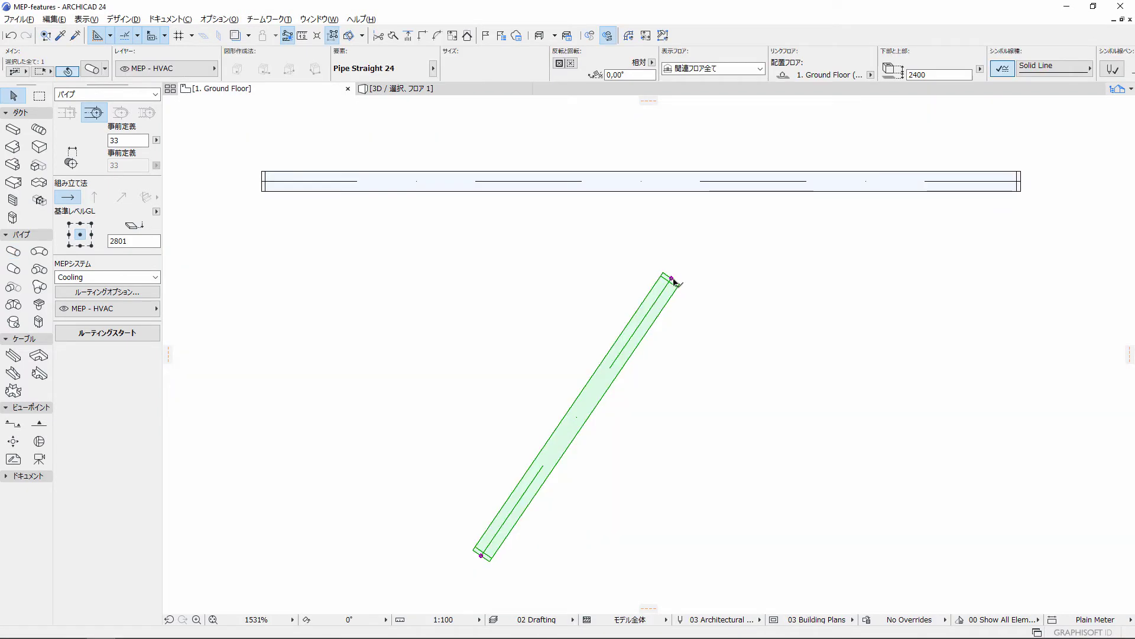
left_click(672, 278)
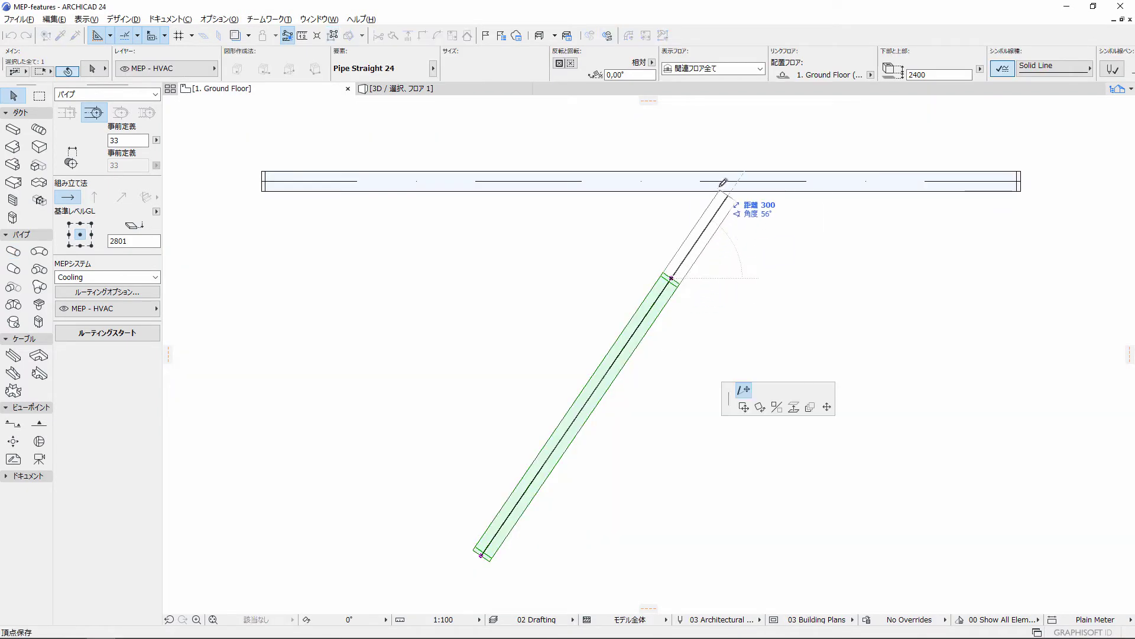
left_click(741, 187)
left_click(633, 227)
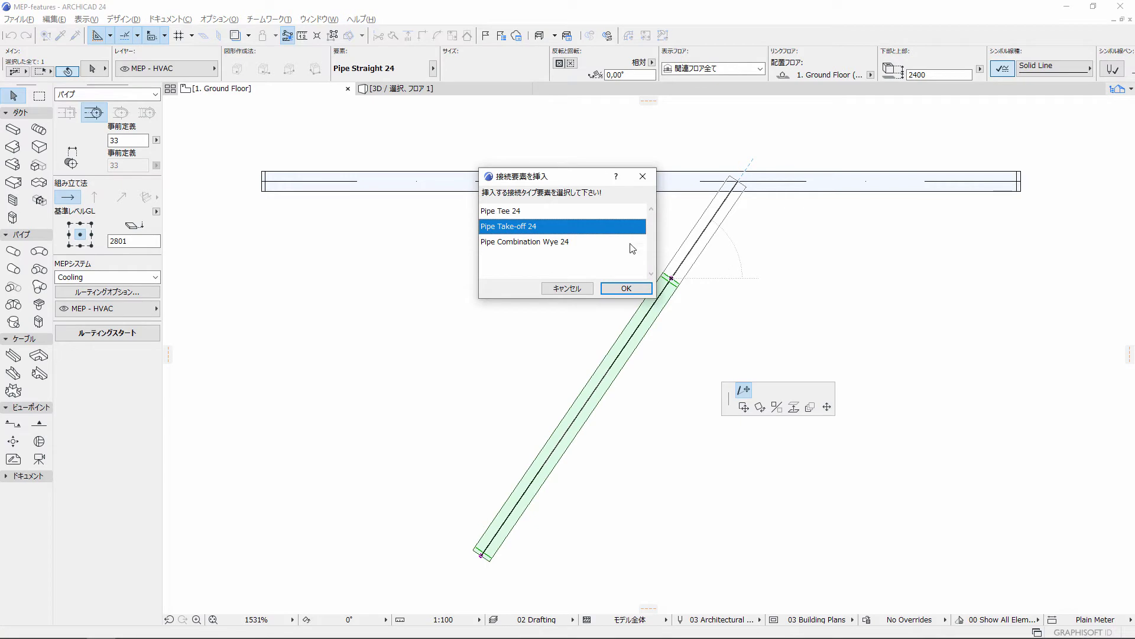
left_click(626, 288)
- In 3D, join another branch to the main pipe with a take-off and set its direction
key("F3")
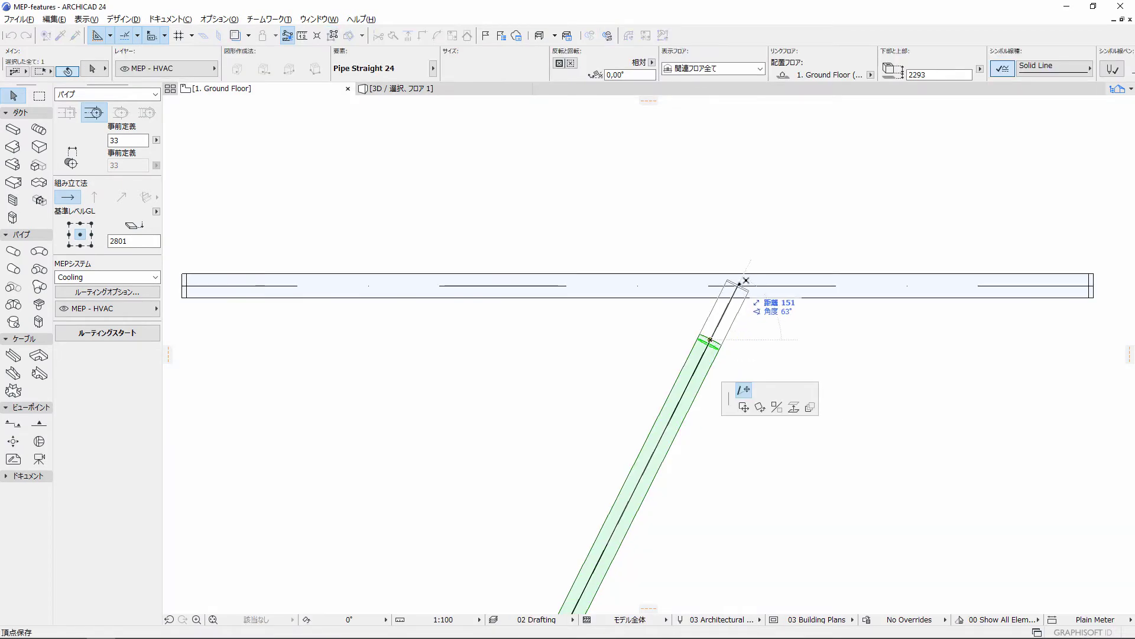
left_click(739, 288)
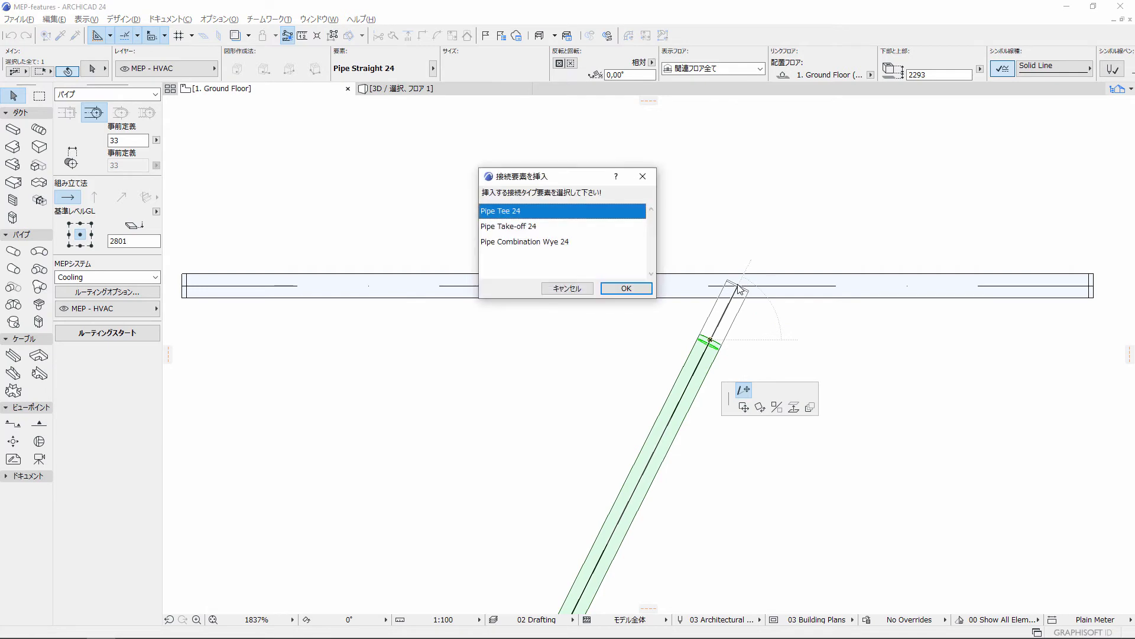
left_click(621, 227)
left_click(626, 288)
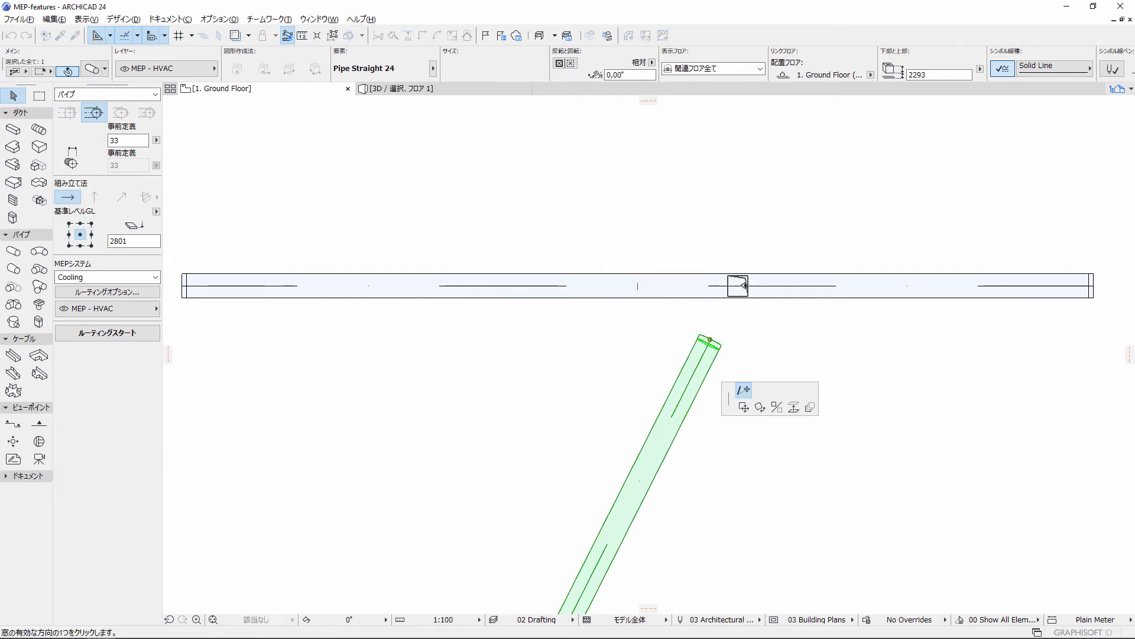
left_click(745, 285)
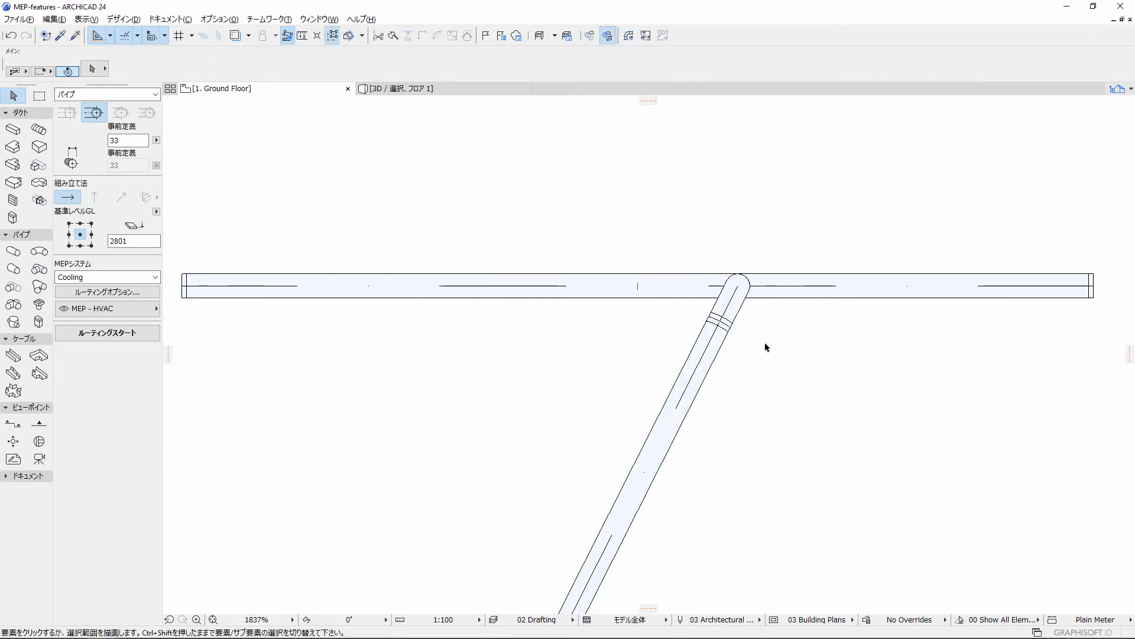
key("F3")
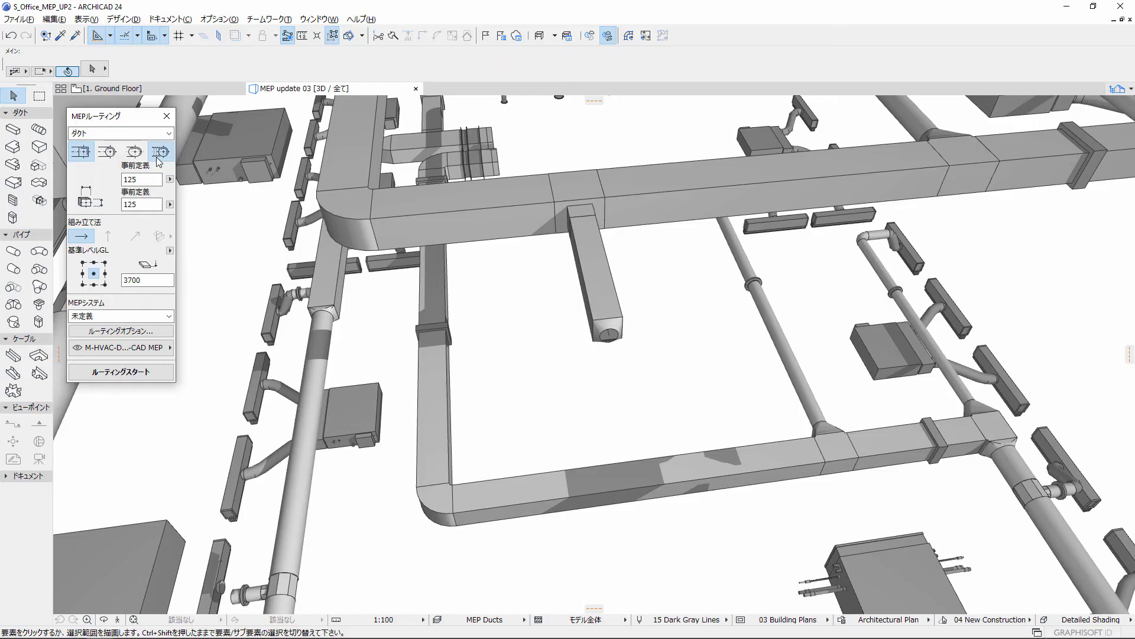
- Draw a flexible duct starting from the rectangular duct's end
left_click(156, 157)
left_click(607, 333)
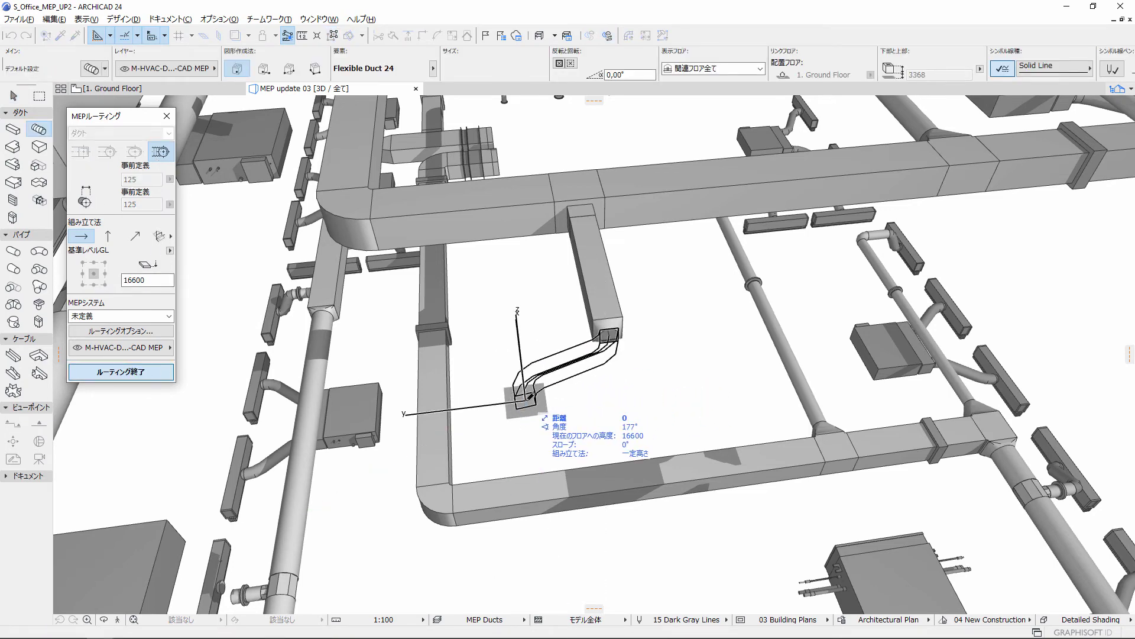
double_click(525, 395)
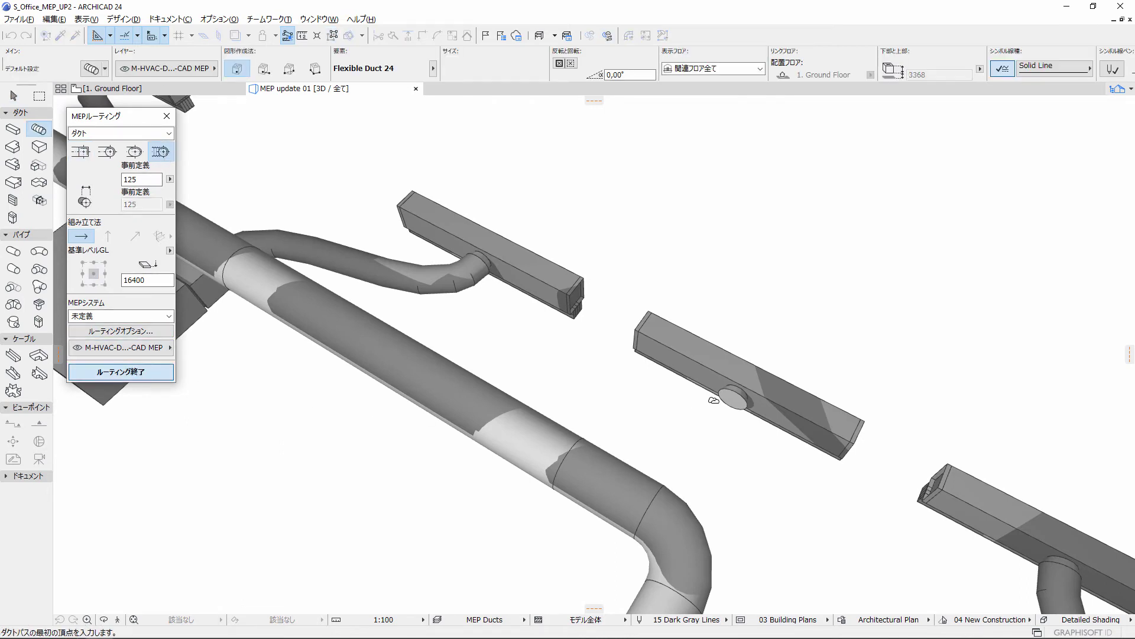
- Start a flexible duct from the middle duct to the round main duct, then cancel it
left_click(733, 396)
left_click(480, 414)
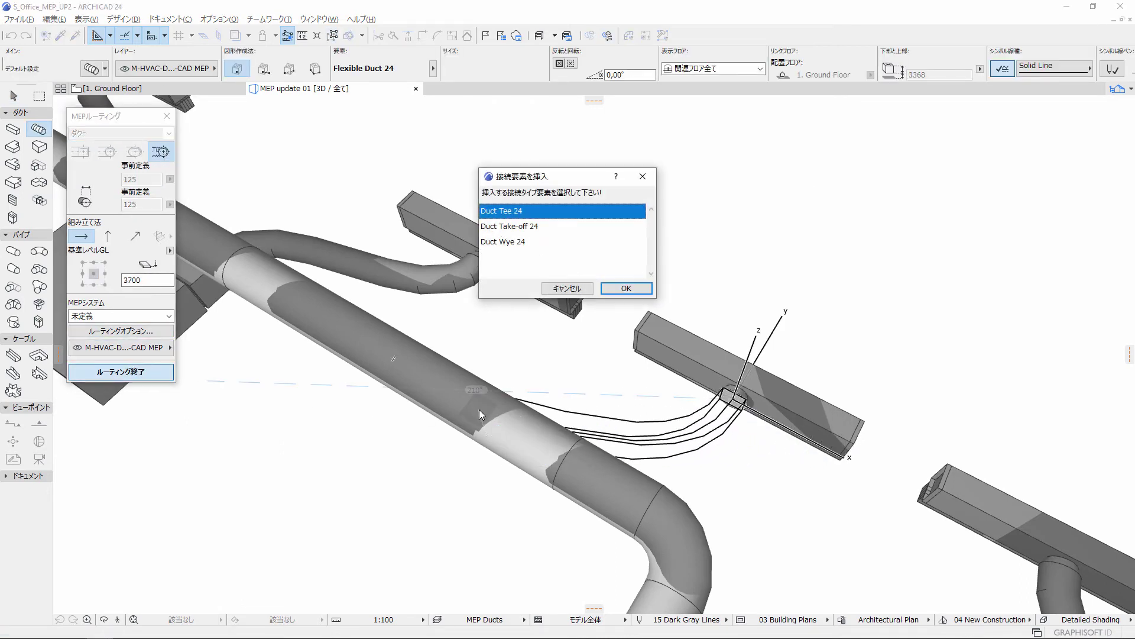
key("Escape")
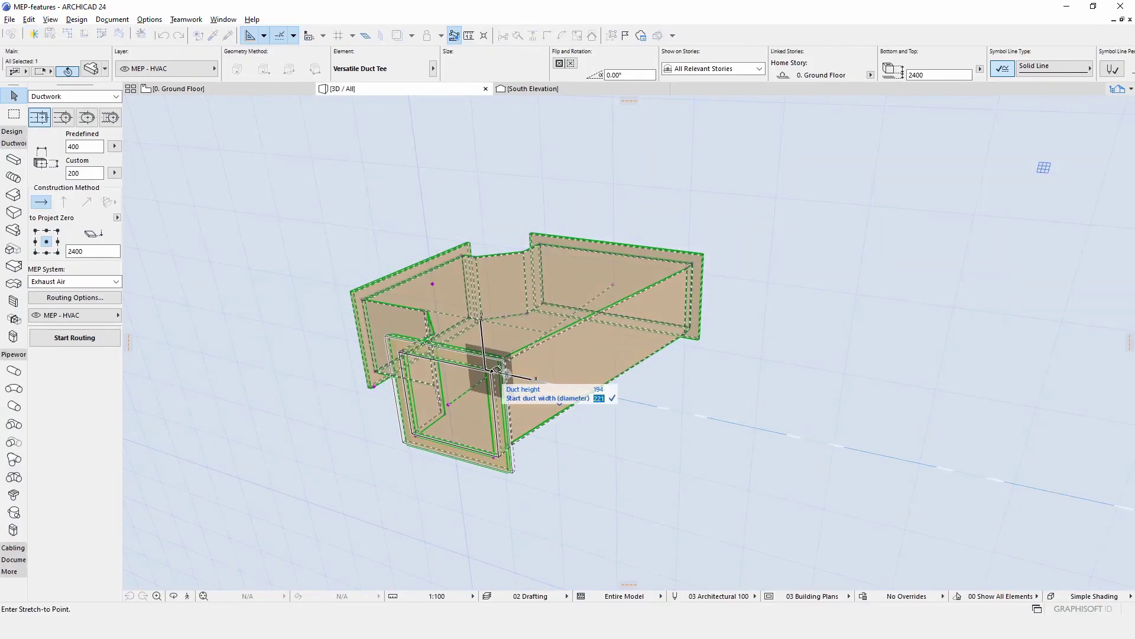
- Chamfer the Versatile Duct Bend edge, entering 10 as the duct height
key("Tab")
key("Tab")
key("Tab")
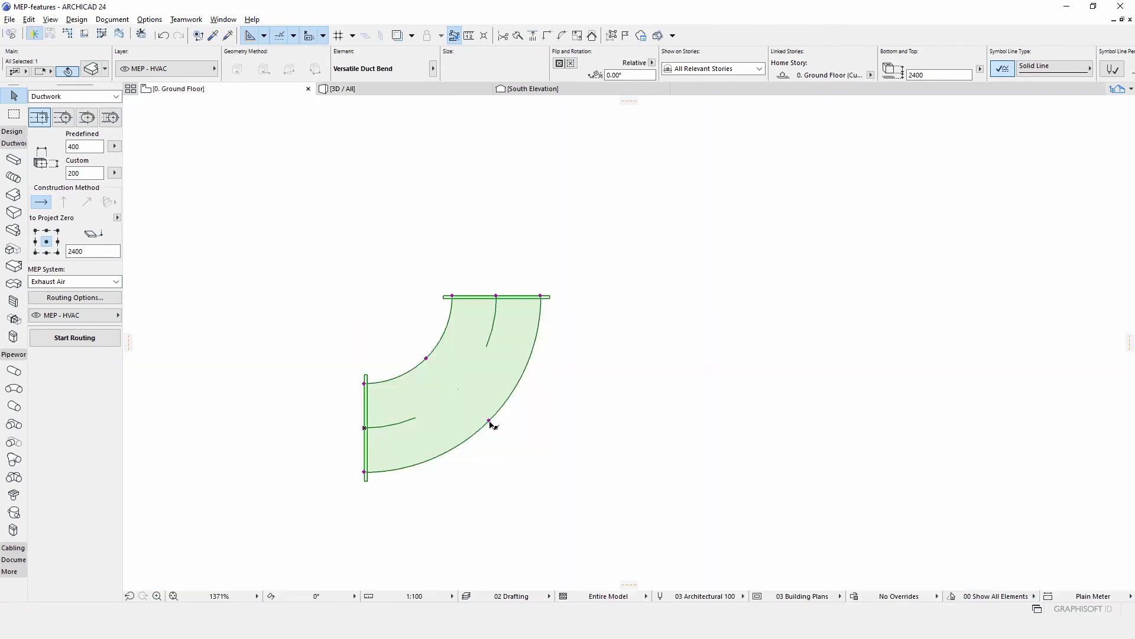
left_click(426, 359)
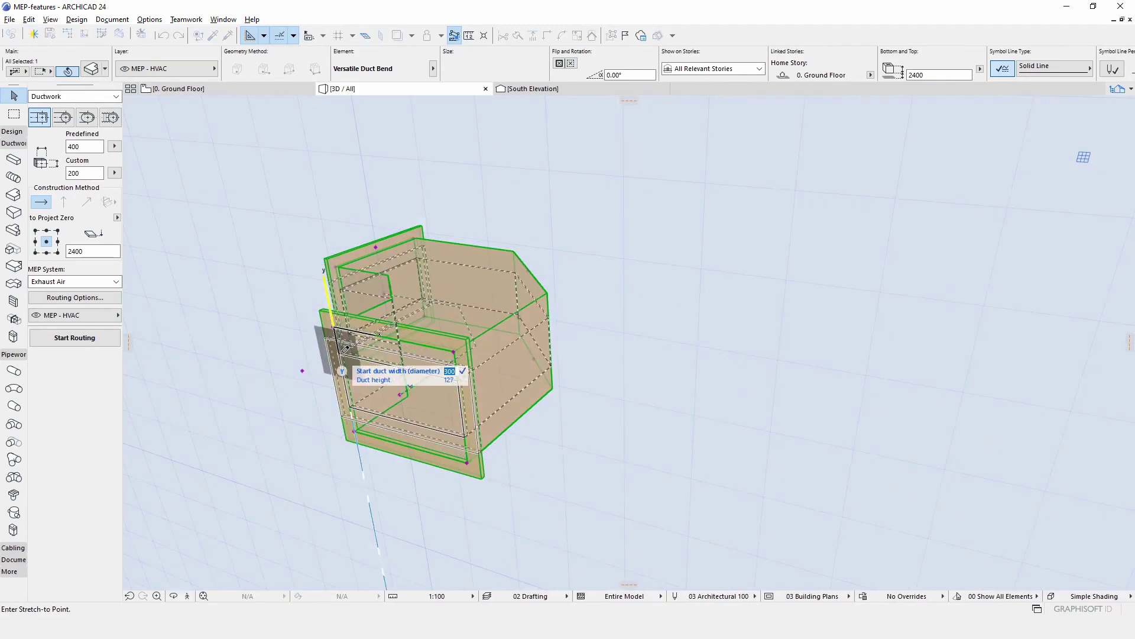
key("Tab")
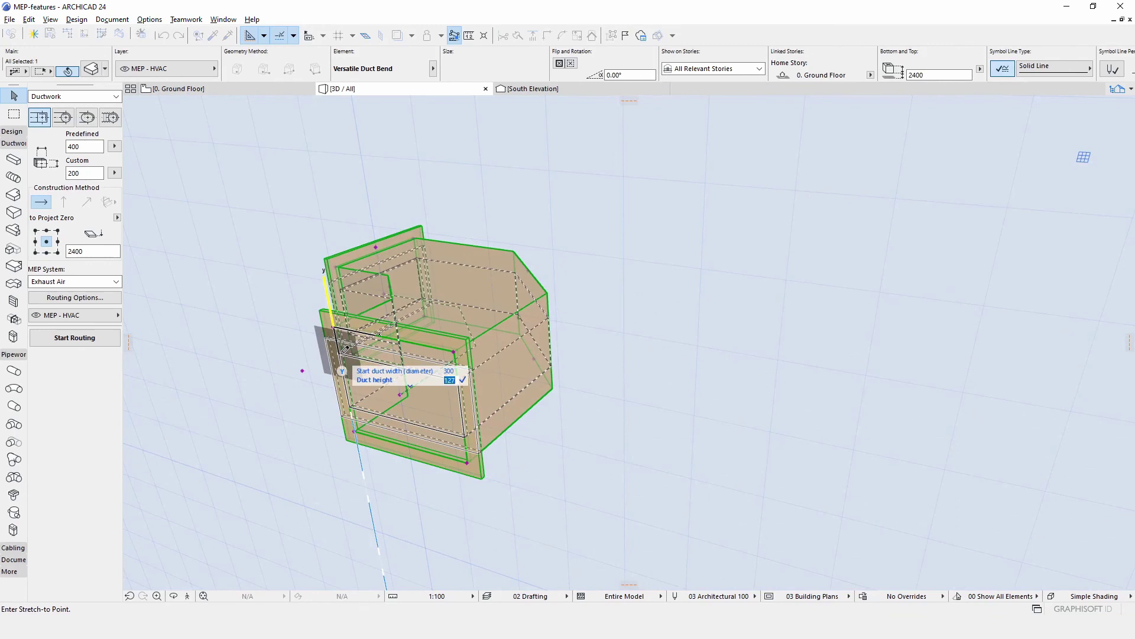
type("10")
key("Return")
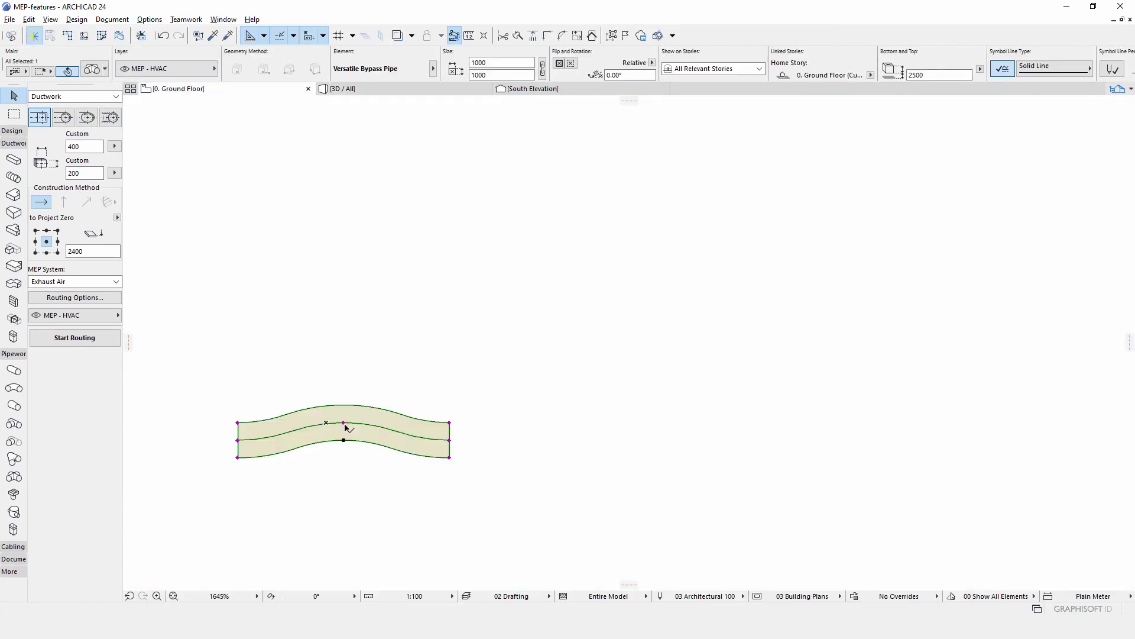
- Set the bypass pipe's deviation to 150
key("Tab")
type("150")
key("Return")
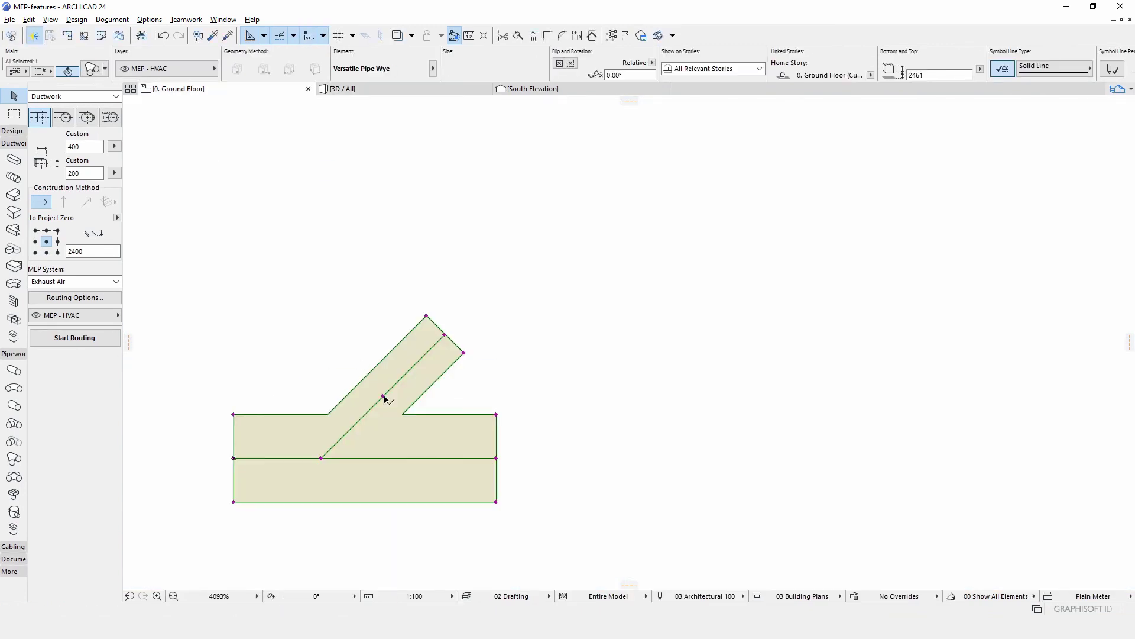
- Angle the Versatile Pipe Wye branch to 60°
left_click(385, 325)
left_click(449, 340)
key("Tab")
key("Return")
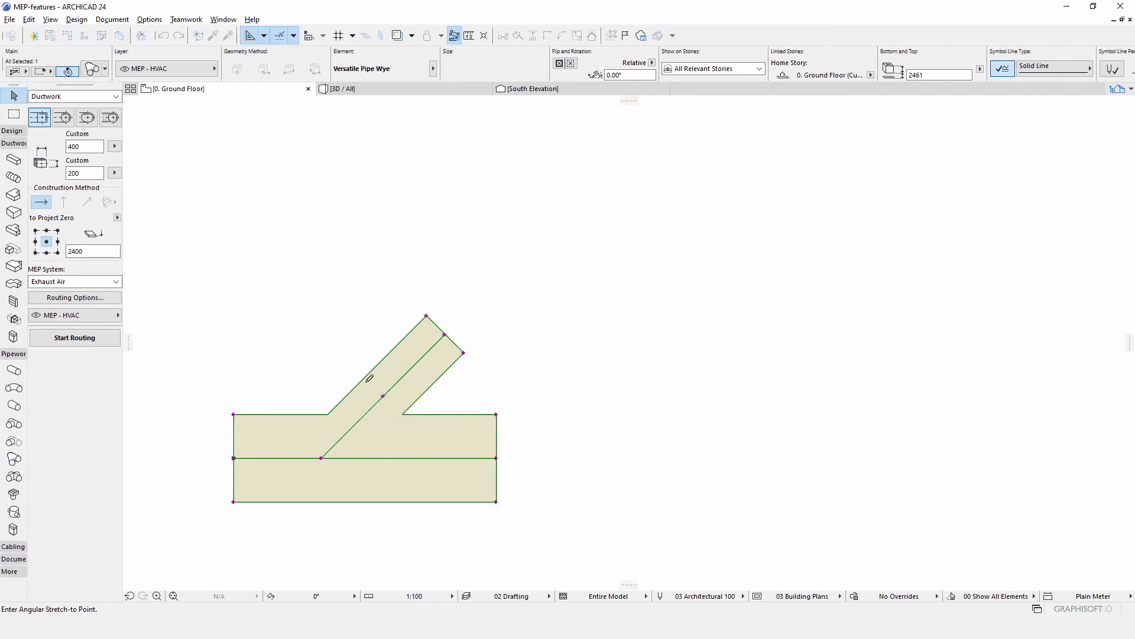